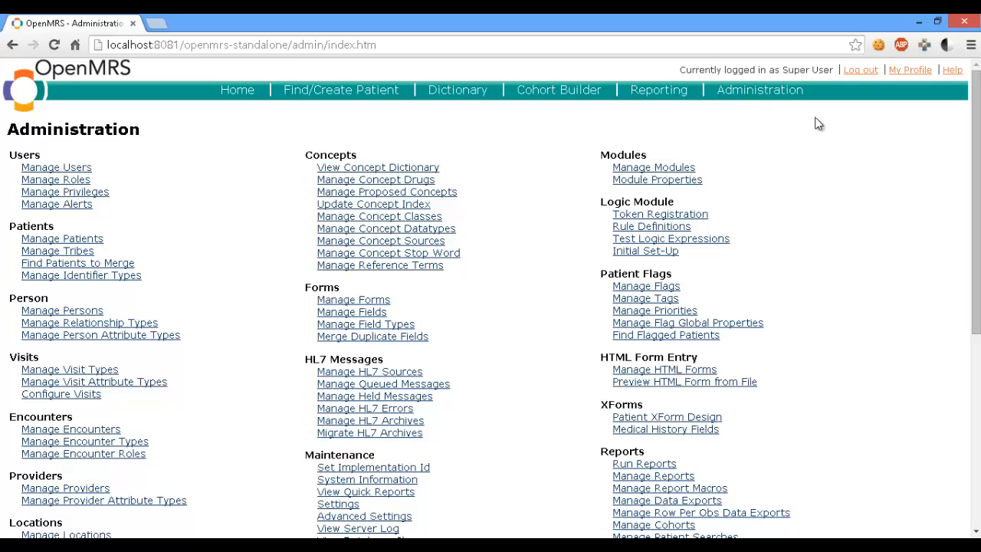
- Open the ETL Process of the ETL Module and log in to MySQL with the current instance
{"action": "left_click_drag", "start_coordinate": [976, 167], "coordinate": [978, 410]}
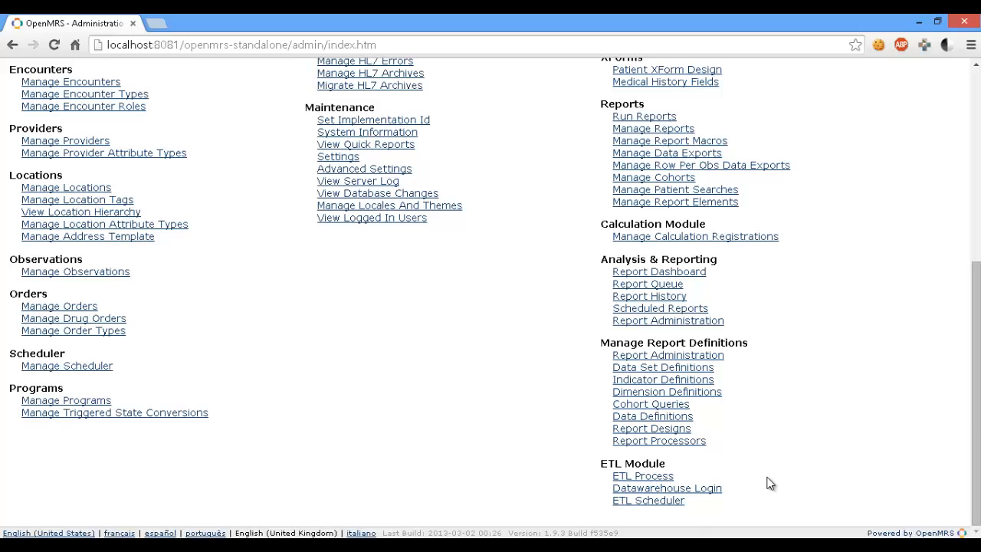
{"action": "left_click", "coordinate": [655, 477]}
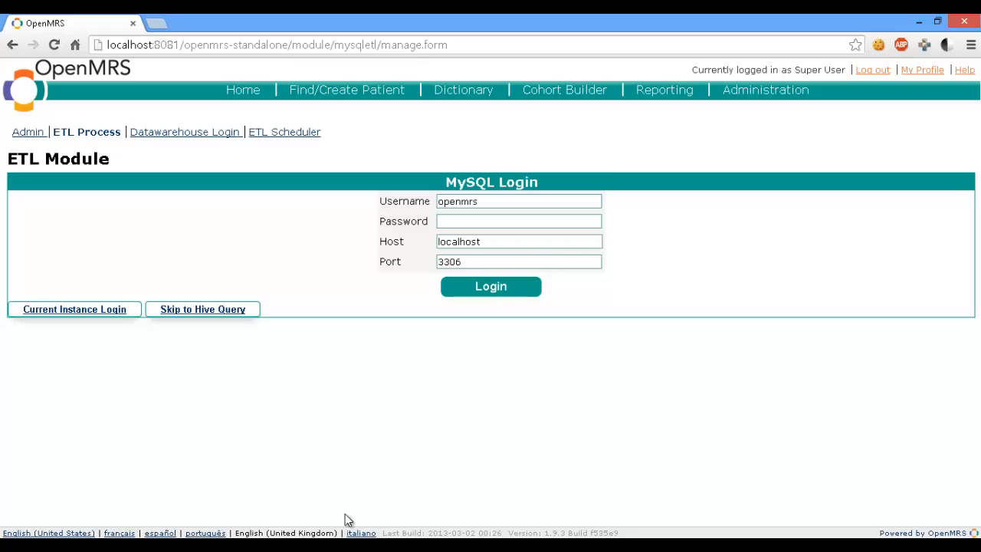
{"action": "left_click", "coordinate": [92, 311]}
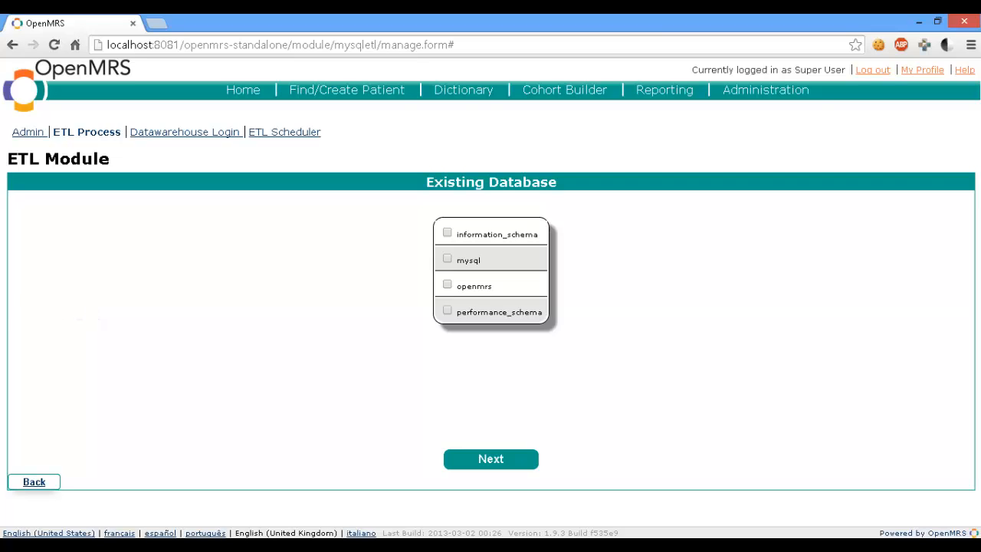
- Choose the openmrs database and its patient table as the source of the ETL process
{"action": "left_click", "coordinate": [448, 285]}
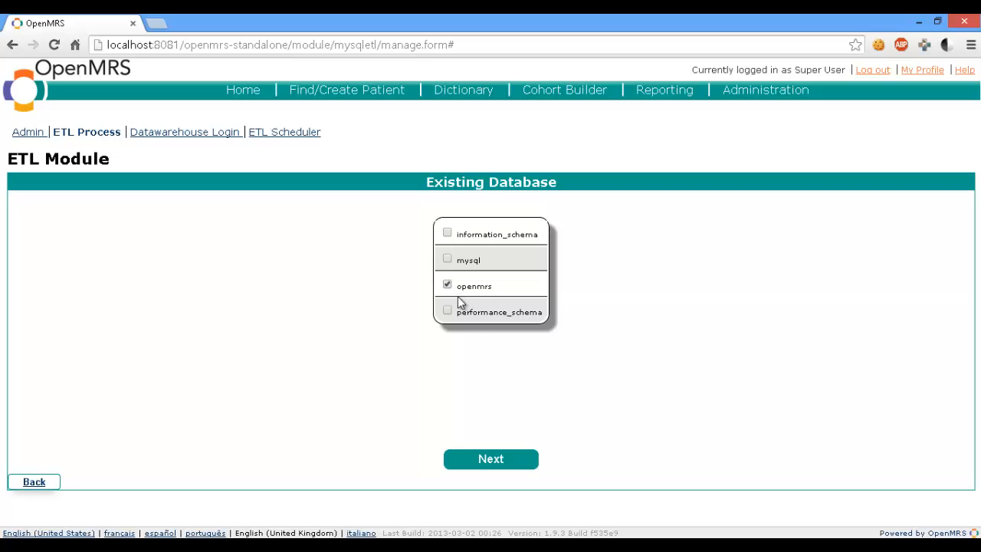
{"action": "left_click", "coordinate": [493, 460]}
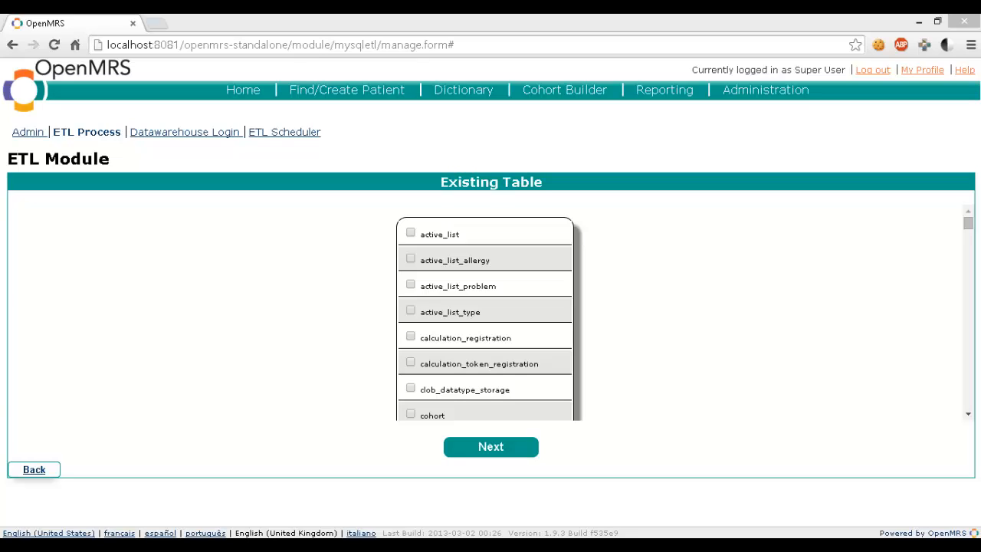
{"action": "left_click", "coordinate": [969, 230]}
{"action": "left_click_drag", "start_coordinate": [970, 230], "coordinate": [971, 333]}
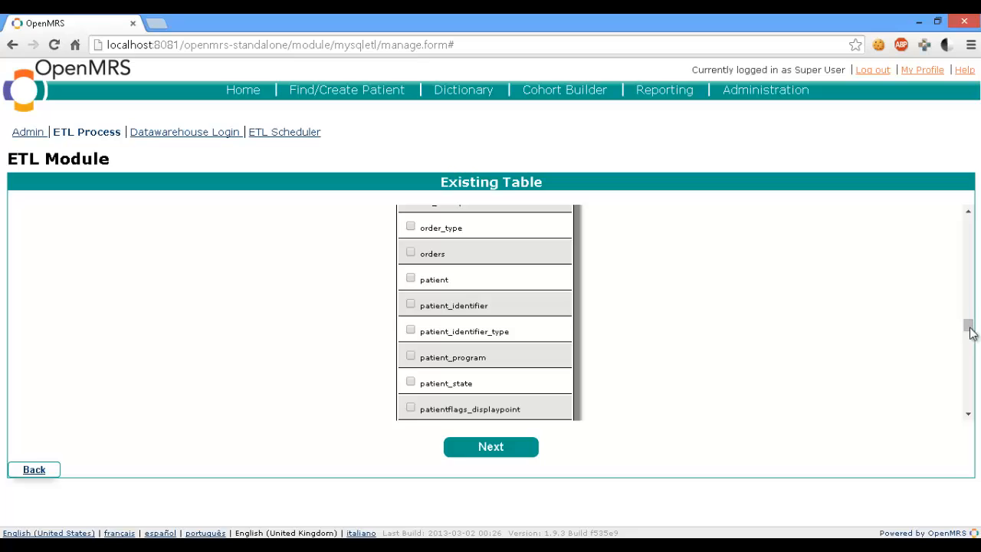
{"action": "left_click", "coordinate": [412, 280]}
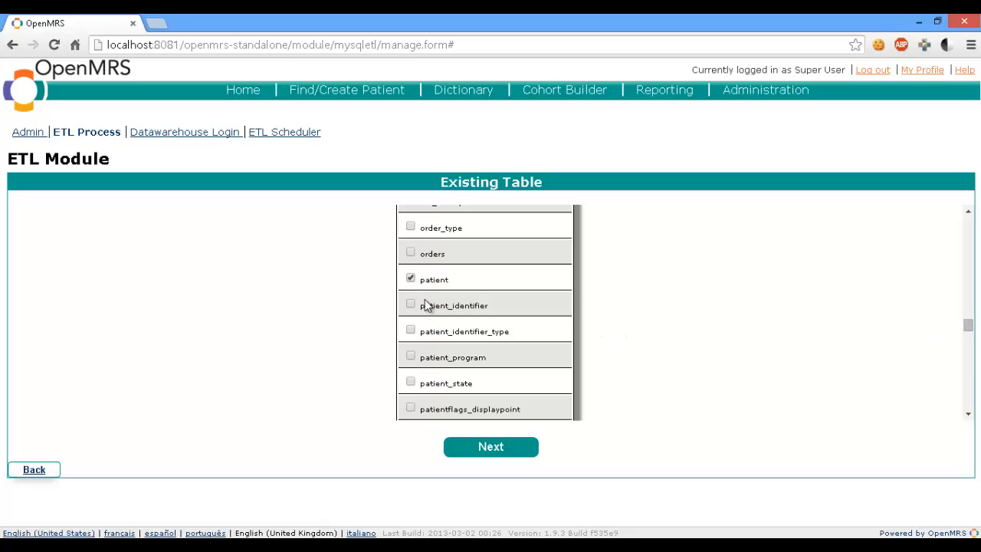
{"action": "left_click", "coordinate": [485, 458]}
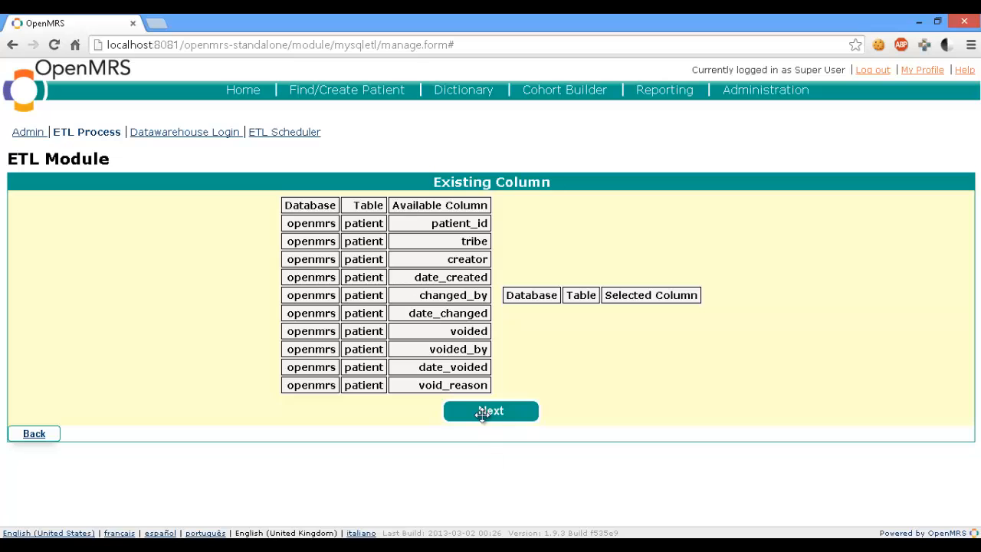
- Add patient_id, date_created and tribe to the selected columns, and continue without a join condition
{"action": "left_click_drag", "start_coordinate": [448, 223], "coordinate": [699, 289]}
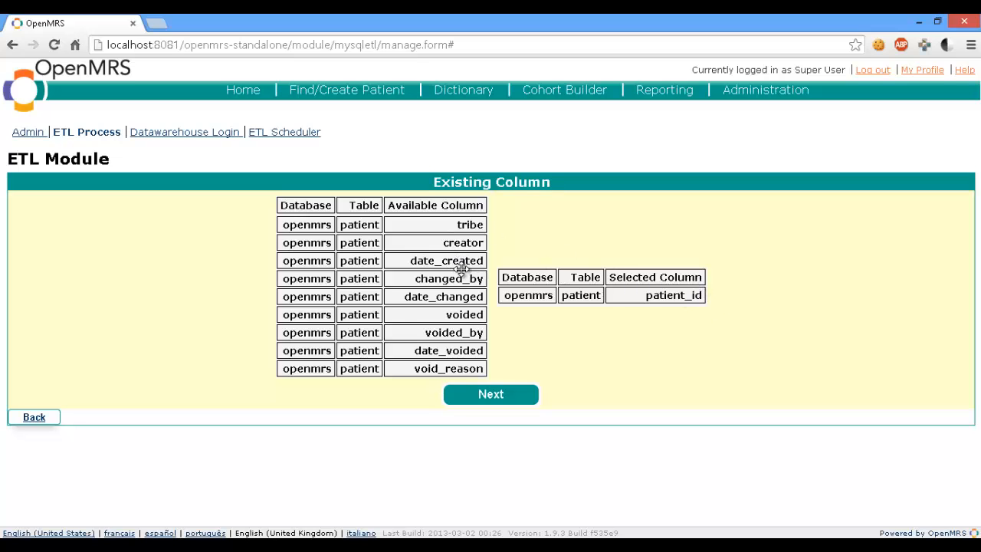
{"action": "left_click_drag", "start_coordinate": [473, 265], "coordinate": [679, 301]}
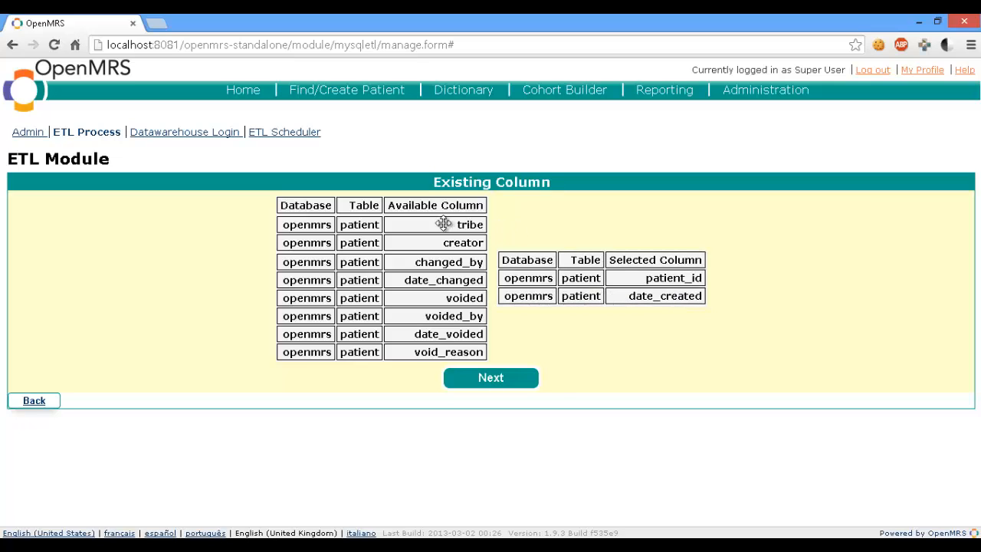
{"action": "left_click_drag", "start_coordinate": [445, 225], "coordinate": [685, 294]}
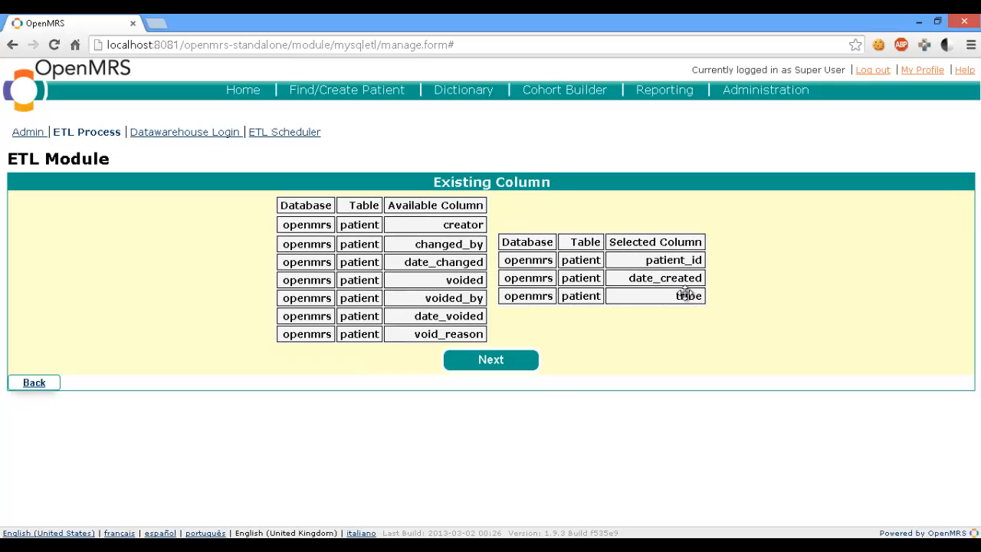
{"action": "left_click", "coordinate": [487, 362]}
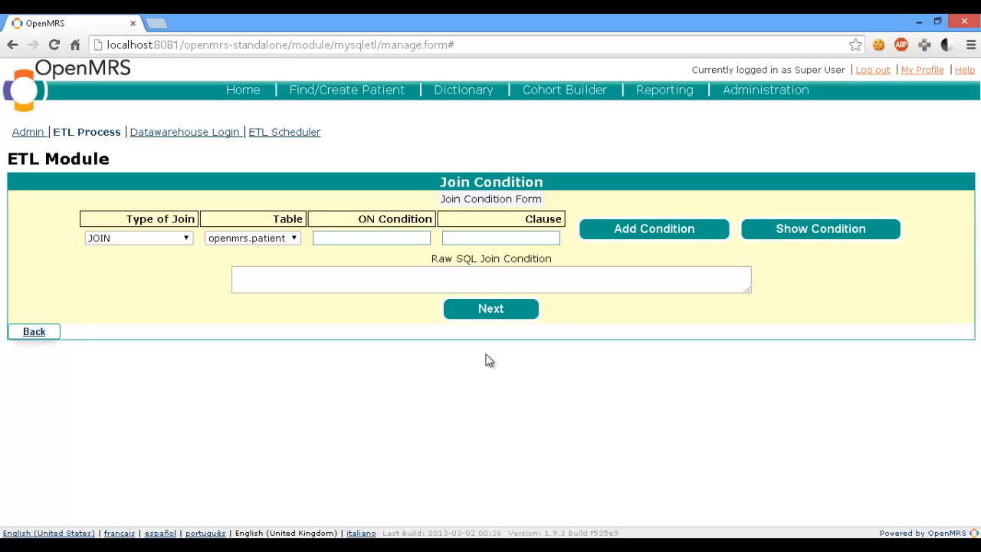
{"action": "left_click", "coordinate": [488, 309]}
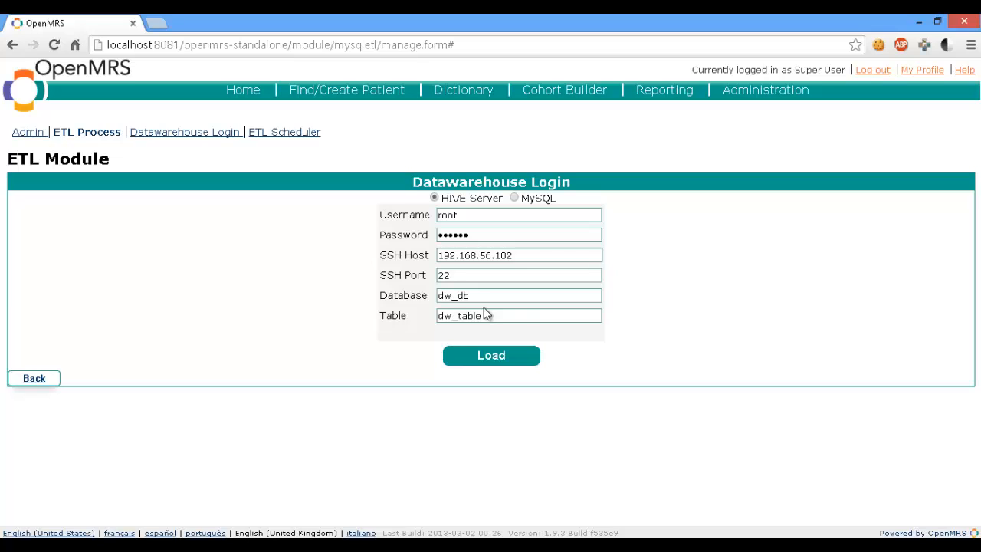
- Enter the account password for the HIVE Server in the data warehouse login
{"action": "left_click", "coordinate": [460, 235]}
{"action": "left_click_drag", "start_coordinate": [406, 228], "coordinate": [299, 235]}
{"action": "type", "text": "•••••"}
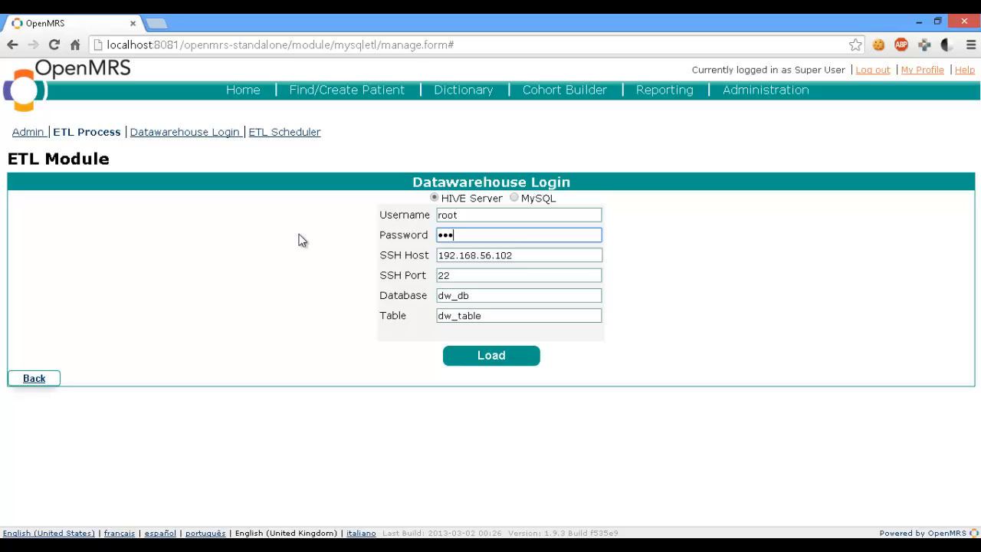
{"action": "type", "text": "•"}
- Set the target database to temp_db and the table to patient_data, and load the data into the warehouse
{"action": "left_click_drag", "start_coordinate": [448, 295], "coordinate": [414, 295]}
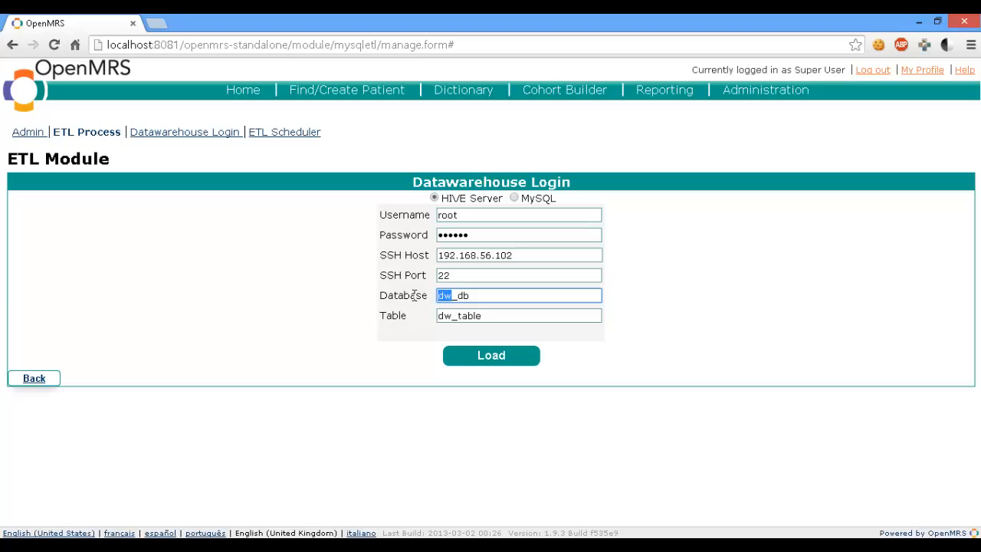
{"action": "type", "text": "temp"}
{"action": "left_click", "coordinate": [503, 313]}
{"action": "left_click_drag", "start_coordinate": [503, 314], "coordinate": [332, 307]}
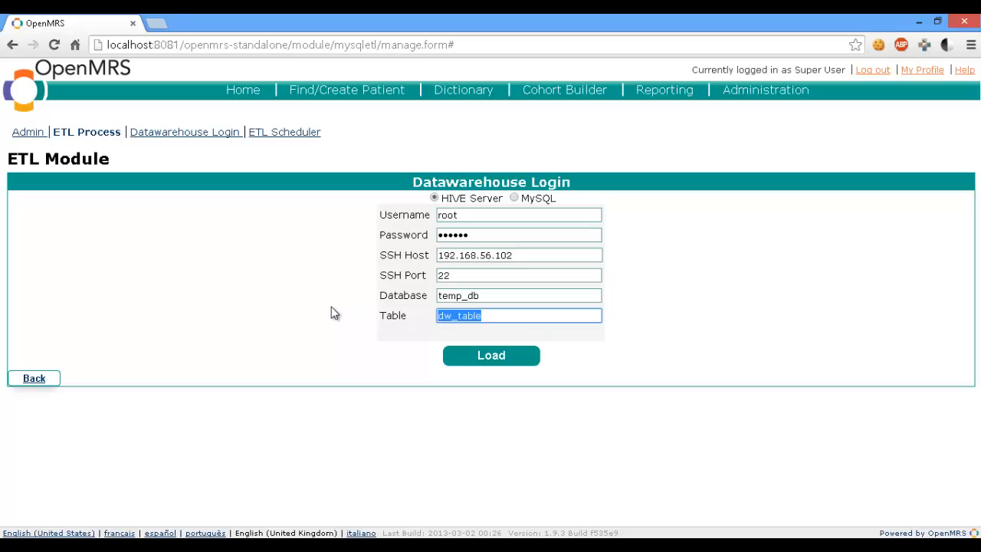
{"action": "key", "text": "BackSpace"}
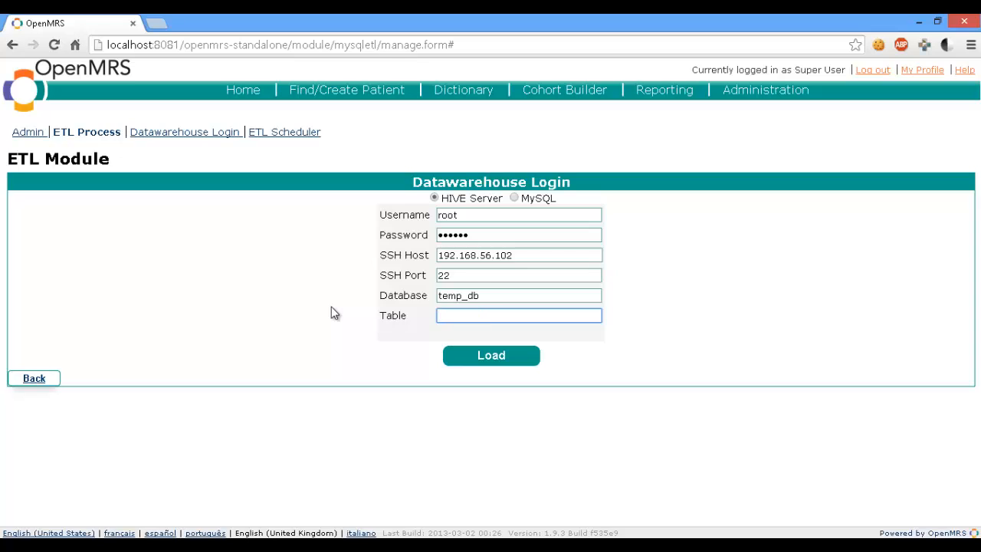
{"action": "type", "text": "patoi=="}
{"action": "key", "text": "BackSpace"}
{"action": "key", "text": "BackSpace"}
{"action": "key", "text": "BackSpace"}
{"action": "key", "text": "BackSpace"}
{"action": "type", "text": "ient_data"}
{"action": "left_click", "coordinate": [482, 356]}
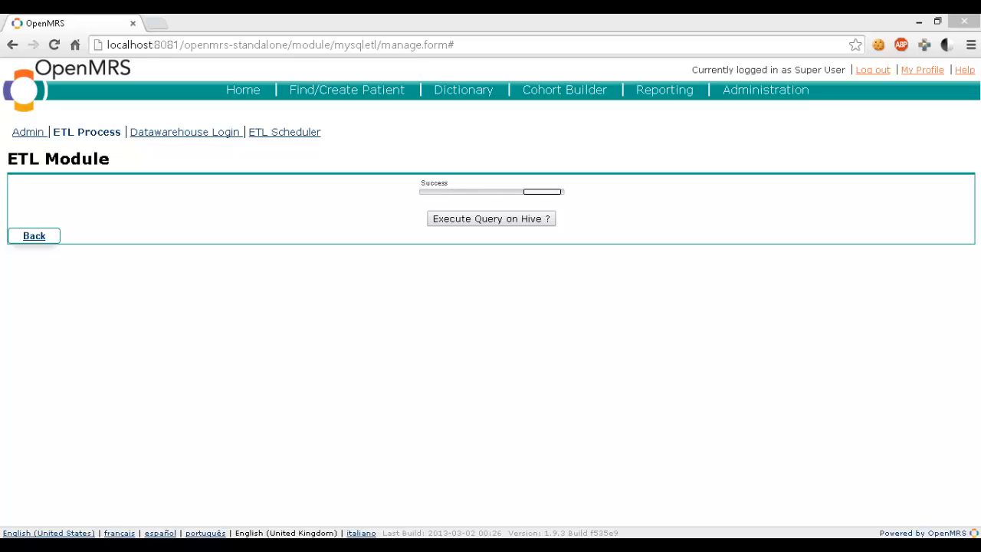
- Log in to Hive through the Datawarehouse Login page with the account password and SSH host 192.168.56.102
{"action": "left_click", "coordinate": [494, 221]}
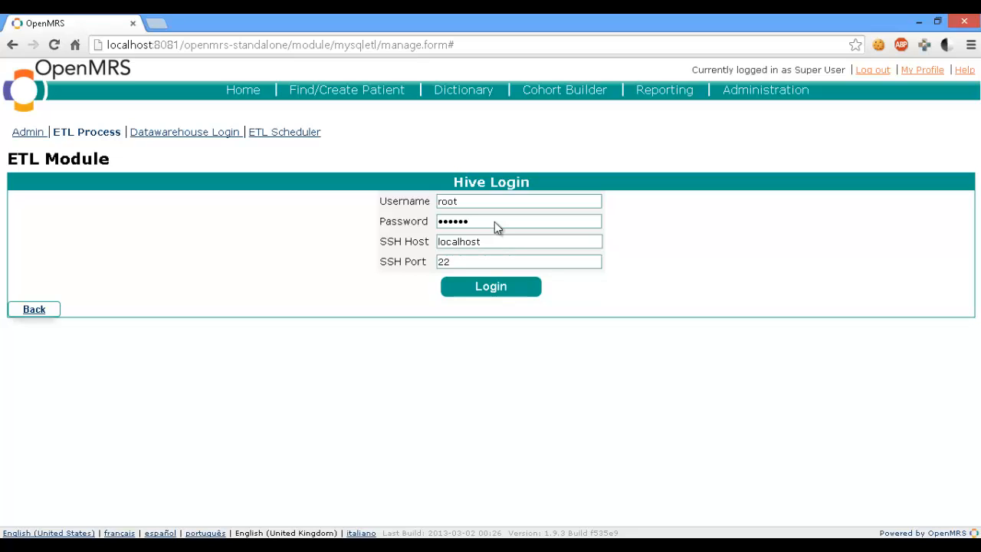
{"action": "left_click", "coordinate": [159, 135]}
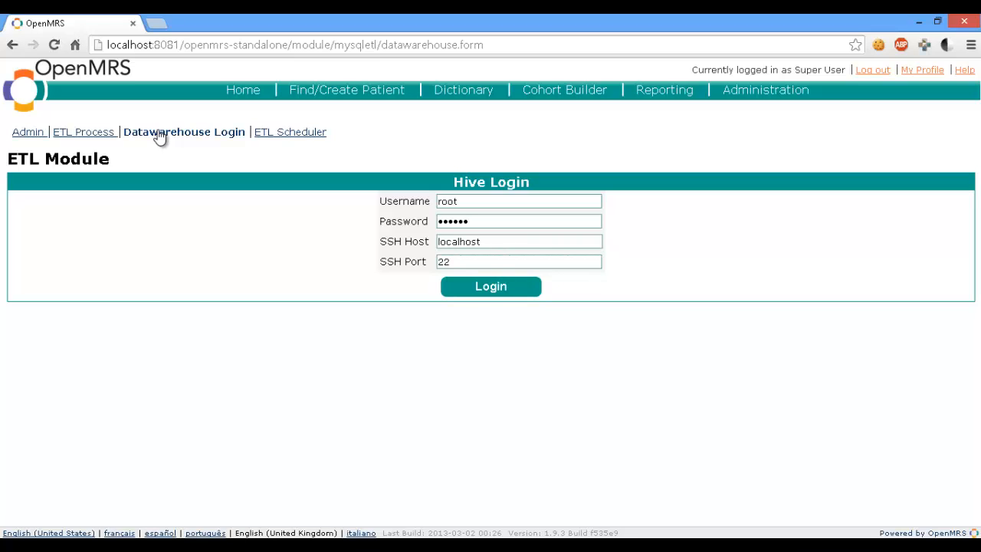
{"action": "left_click", "coordinate": [534, 200]}
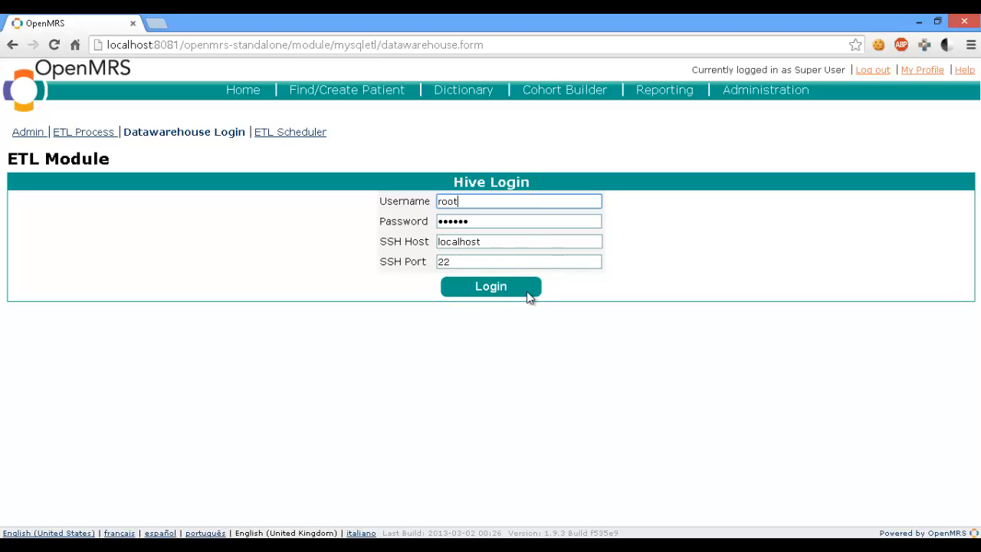
{"action": "left_click", "coordinate": [393, 221]}
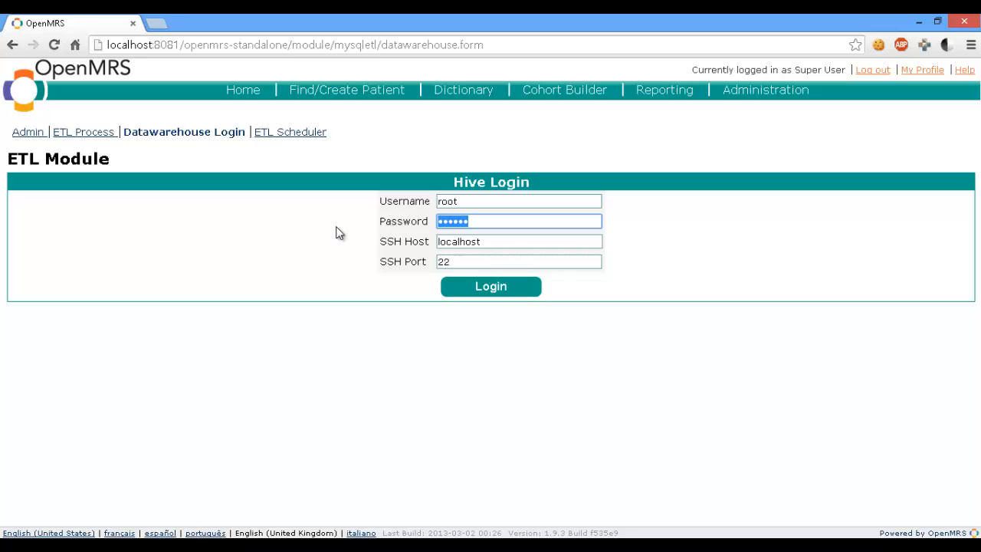
{"action": "type", "text": "******"}
{"action": "left_click_drag", "start_coordinate": [486, 240], "coordinate": [435, 241]}
{"action": "type", "text": "19"}
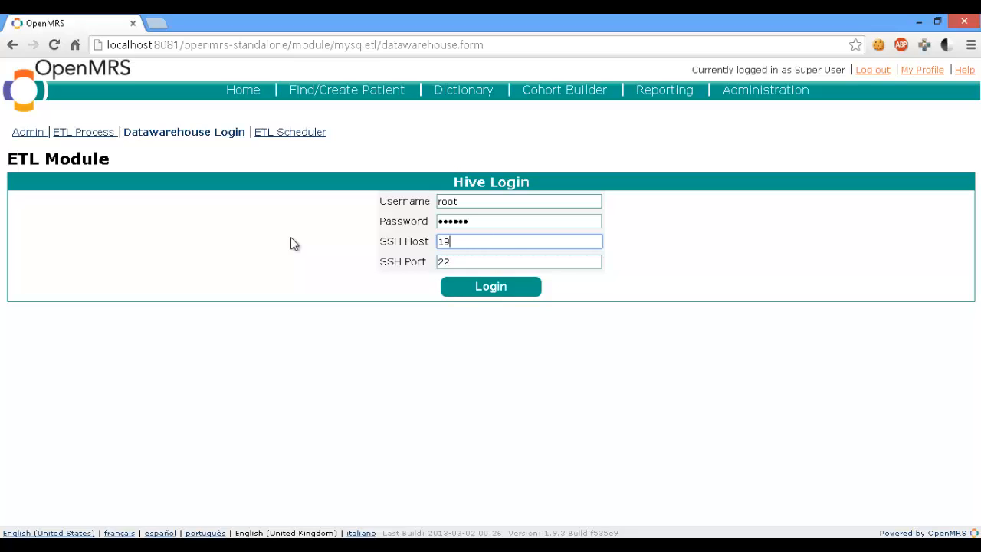
{"action": "type", "text": "2.168.56.102"}
{"action": "left_click", "coordinate": [502, 289]}
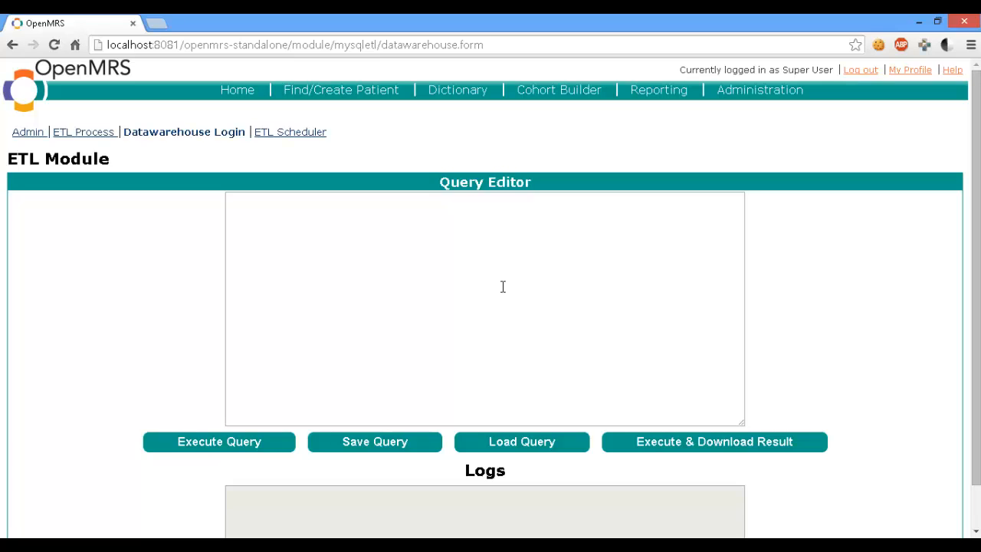
- Write a query in the Query Editor that reads "select tribe, patient_id from default.patient_data"
{"action": "left_click", "coordinate": [503, 287]}
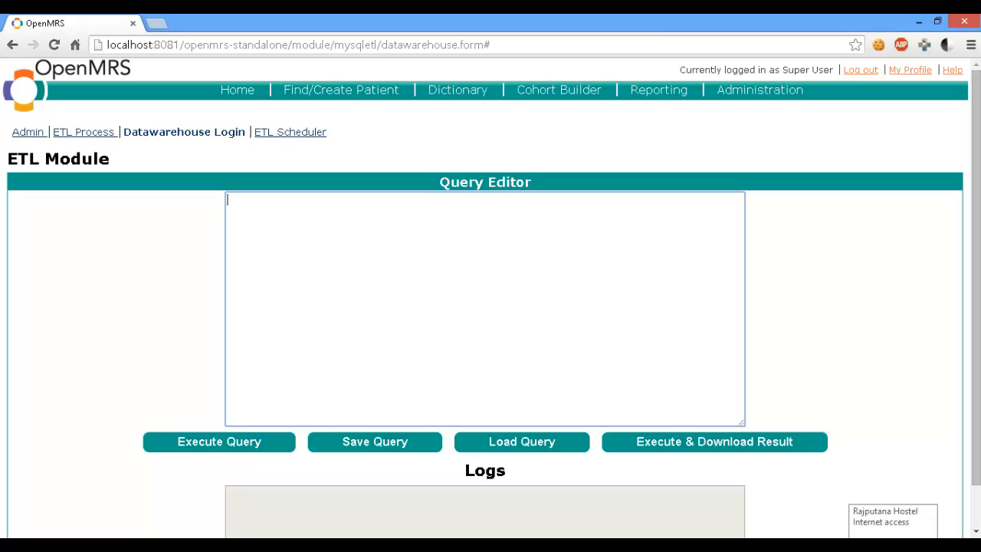
{"action": "type", "text": "select pa"}
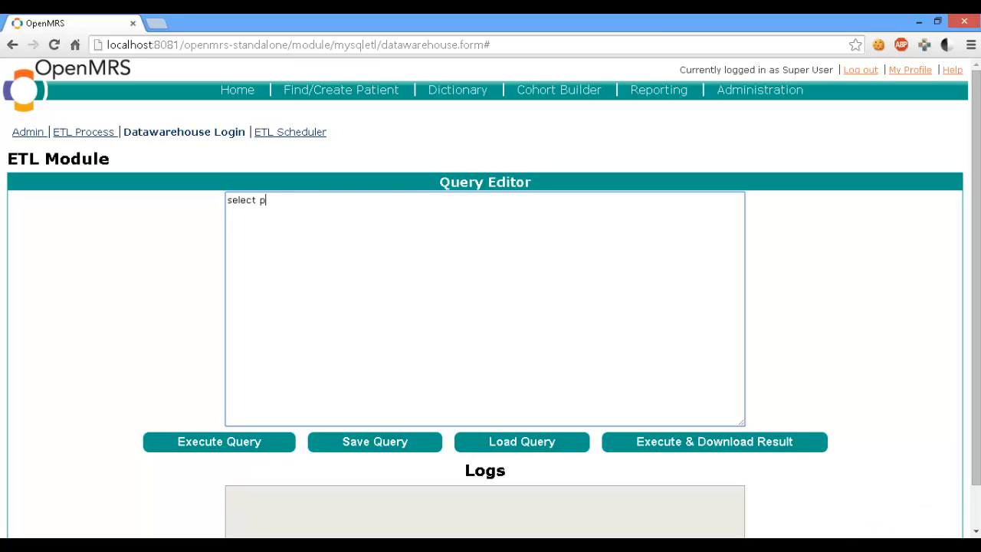
{"action": "key", "text": "BackSpace"}
{"action": "key", "text": "BackSpace"}
{"action": "type", "text": "tribe, patient_id from defaul"}
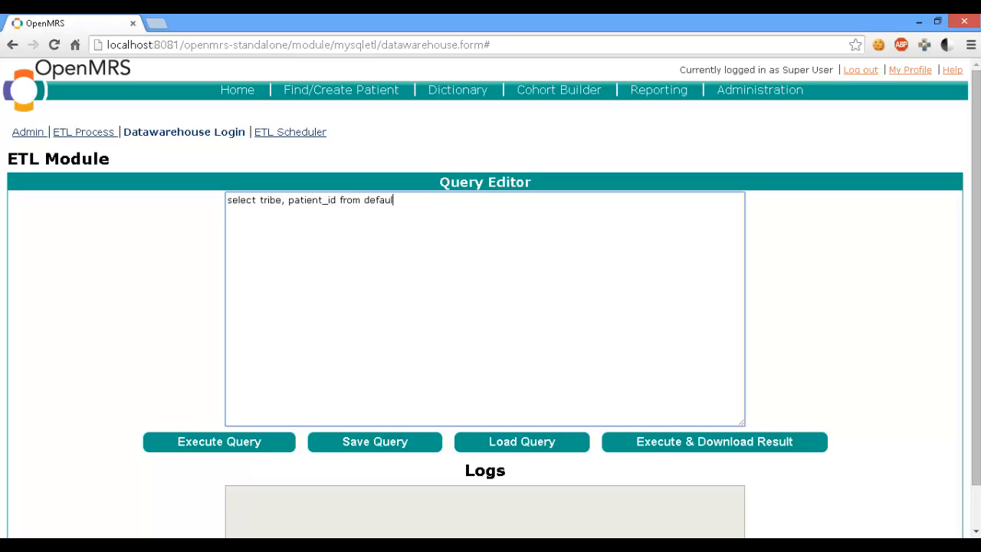
{"action": "type", "text": "t."}
{"action": "type", "text": "patient_data where"}
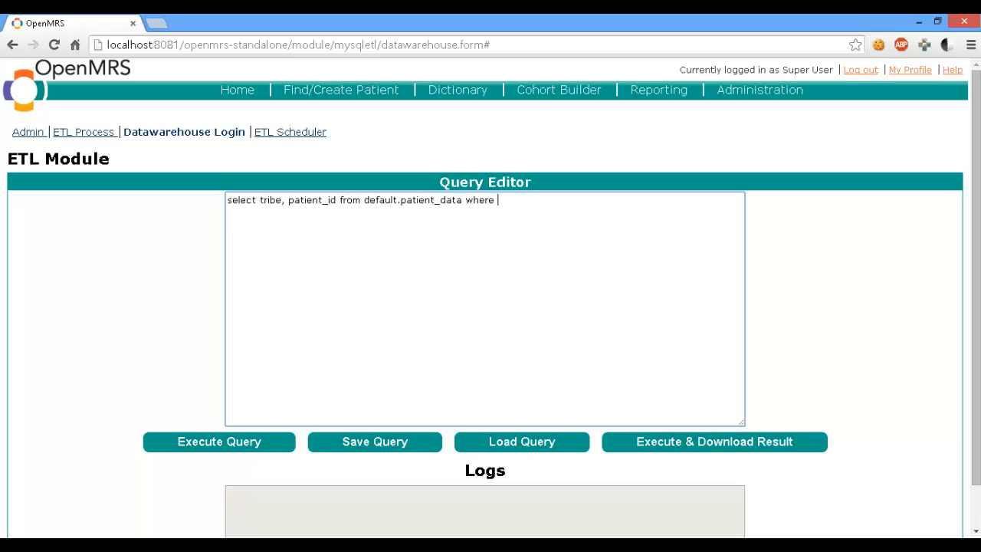
{"action": "type", "text": " patient_id < 100;"}
- Add the condition "where patient_id < 100;" to the query and execute it
{"action": "left_click", "coordinate": [281, 448]}
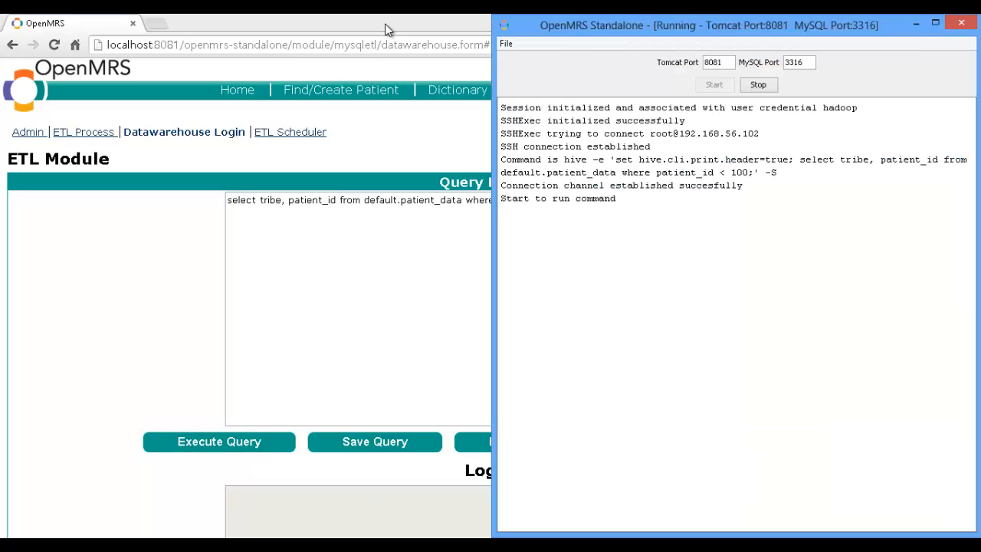
- Place the browser beside the OpenMRS Standalone console to follow the query's execution log
{"action": "left_click_drag", "start_coordinate": [386, 25], "coordinate": [1, 39]}
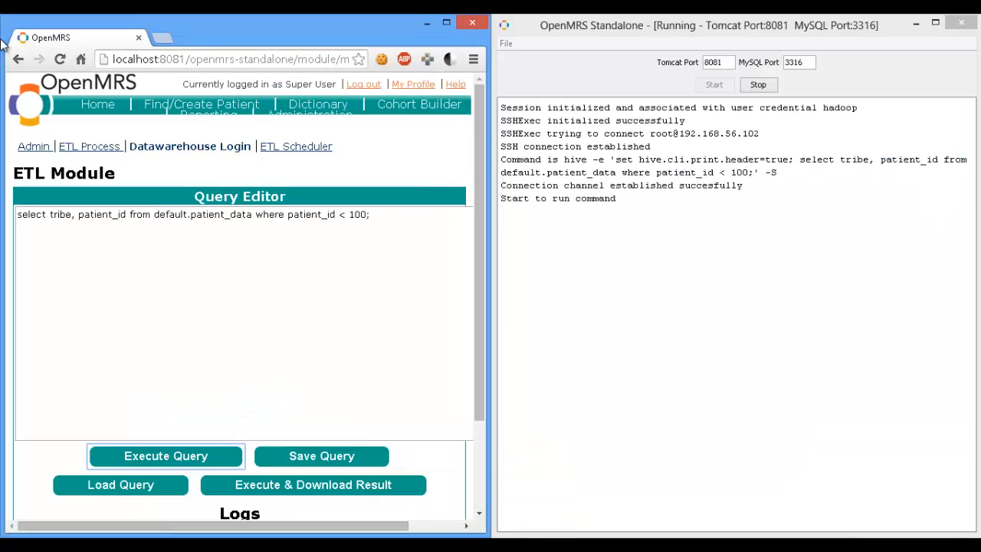
{"action": "left_click", "coordinate": [657, 191]}
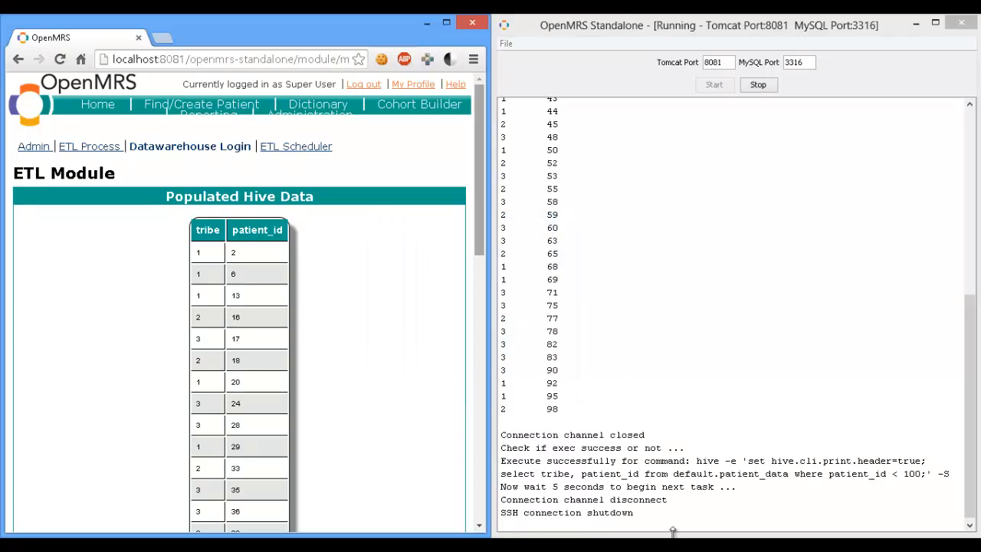
- Download the query result as an XLS file and open it in Excel despite the format warning
{"action": "left_click_drag", "start_coordinate": [482, 180], "coordinate": [485, 483]}
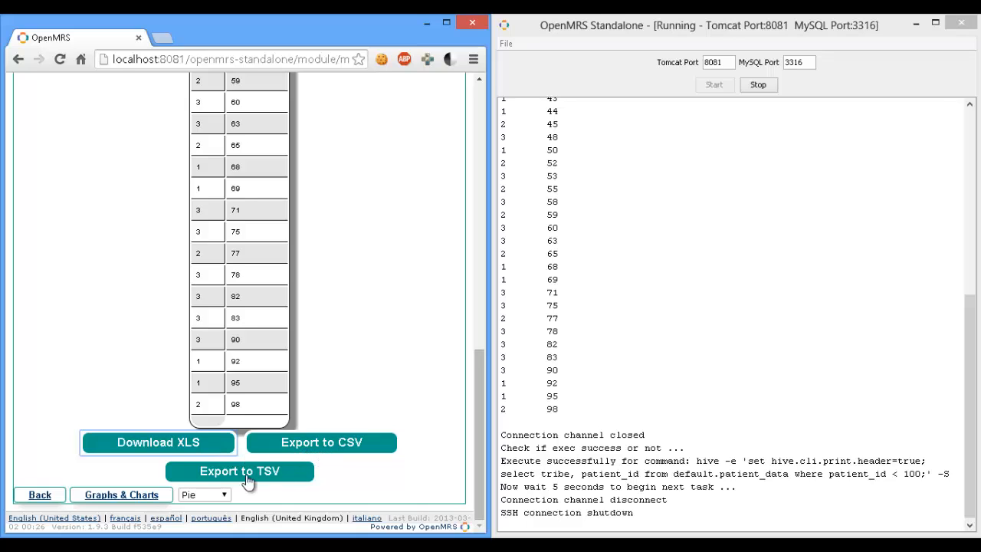
{"action": "left_click", "coordinate": [163, 445]}
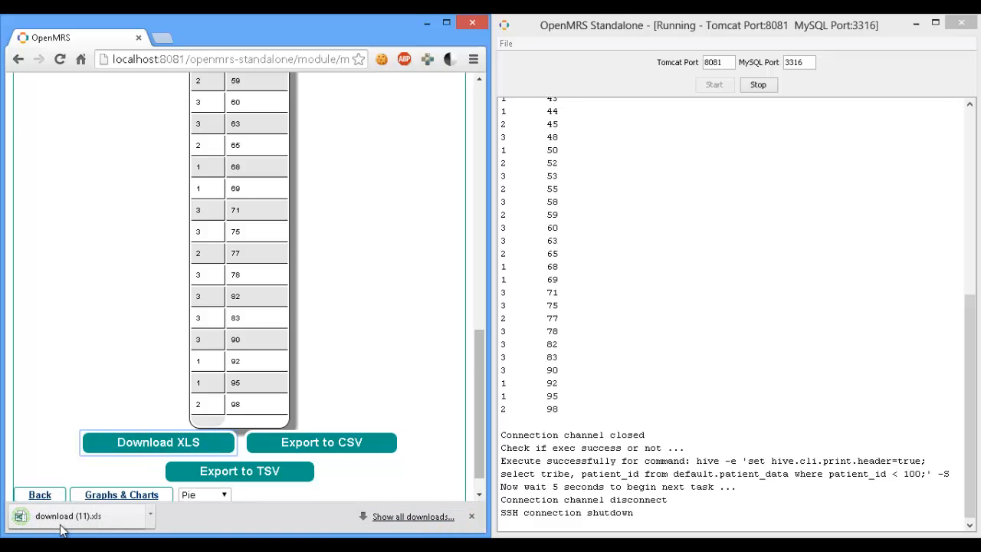
{"action": "left_click", "coordinate": [63, 528]}
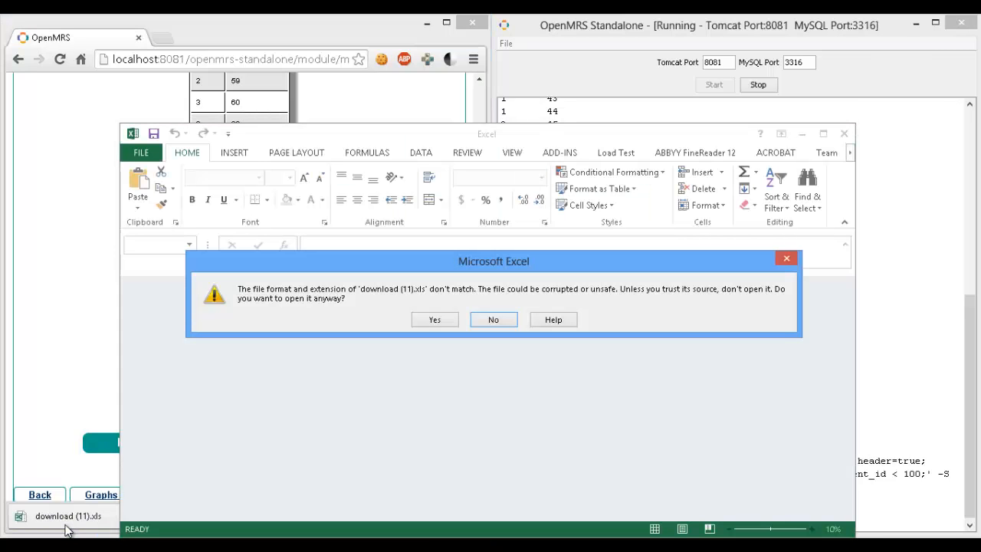
{"action": "left_click", "coordinate": [435, 319]}
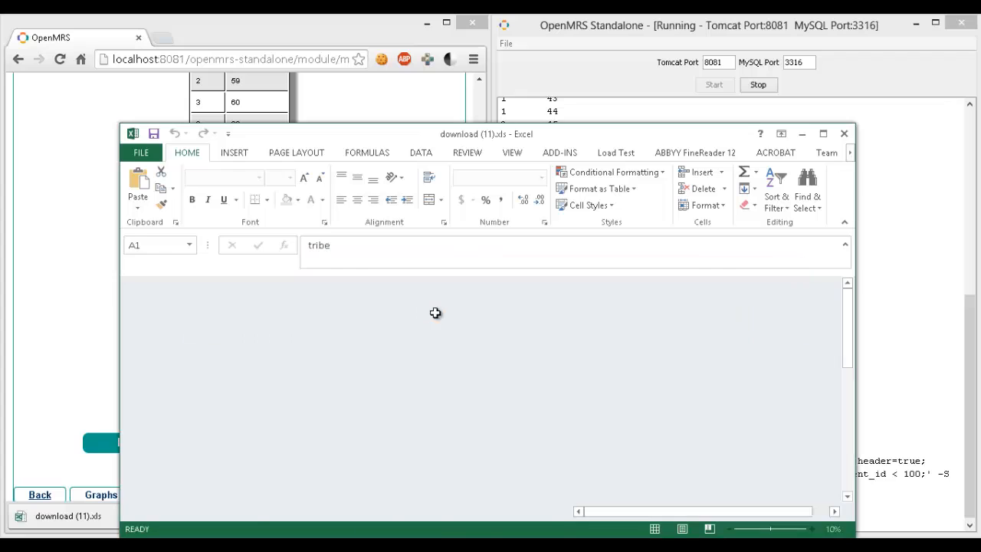
- Examine the exported tribe and patient_id rows in a maximized Excel window, and close the workbook
{"action": "double_click", "coordinate": [581, 140]}
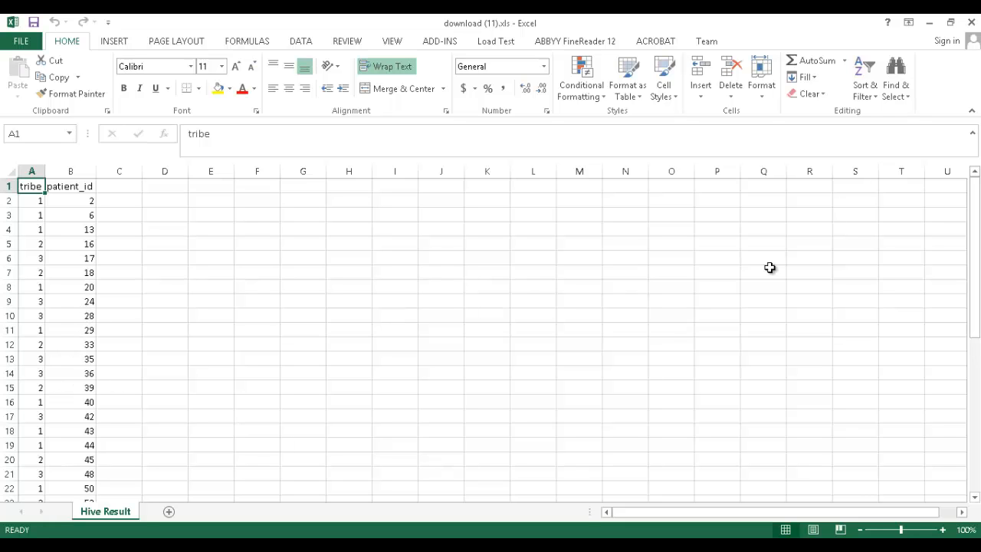
{"action": "left_click_drag", "start_coordinate": [979, 274], "coordinate": [970, 419]}
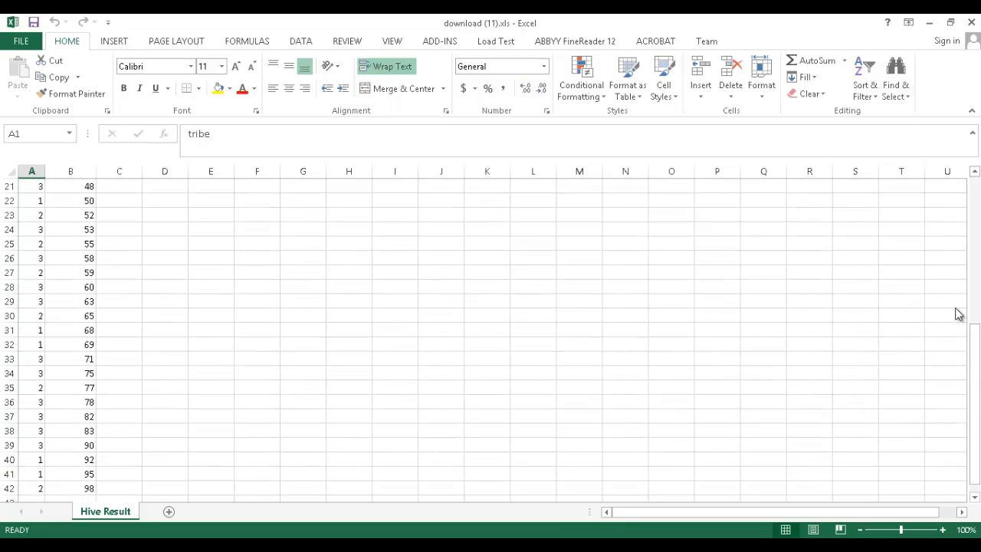
{"action": "left_click", "coordinate": [970, 24]}
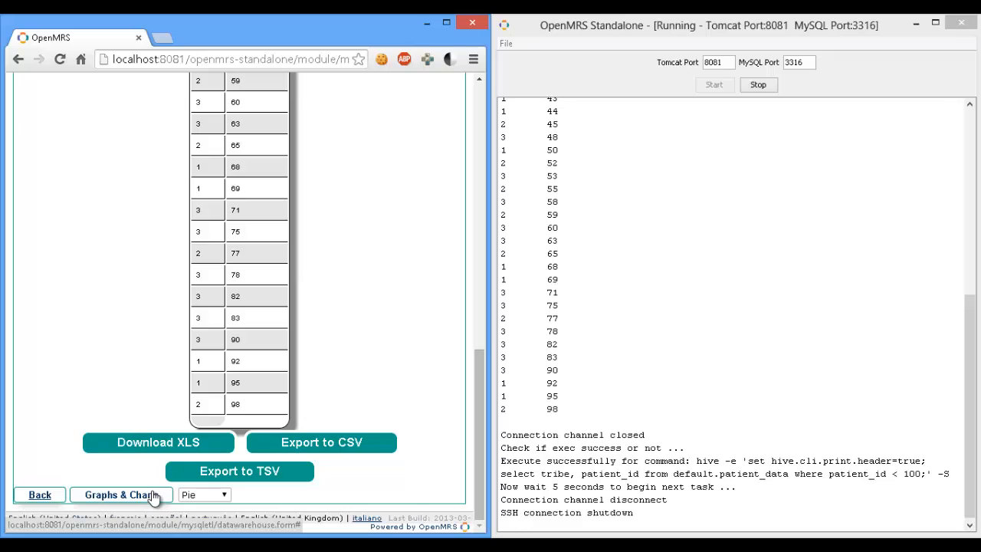
- Generate a Pie chart from the query result and view it in the maximized browser window
{"action": "left_click", "coordinate": [190, 495]}
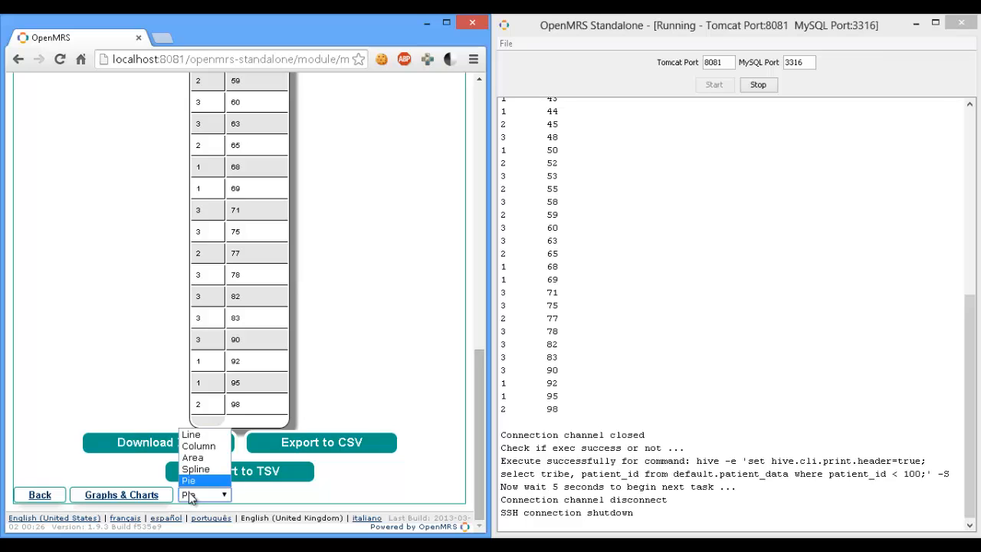
{"action": "left_click", "coordinate": [193, 481]}
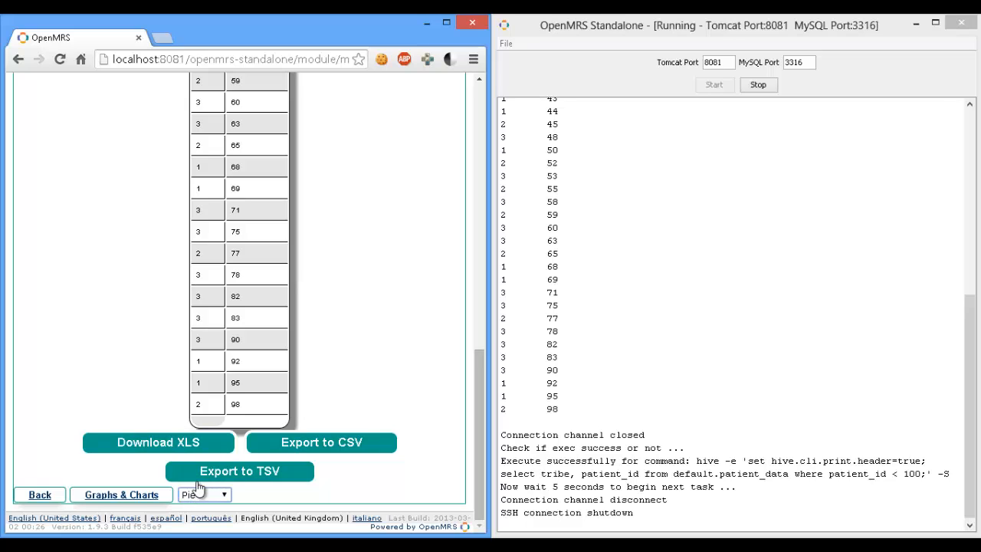
{"action": "left_click", "coordinate": [142, 497]}
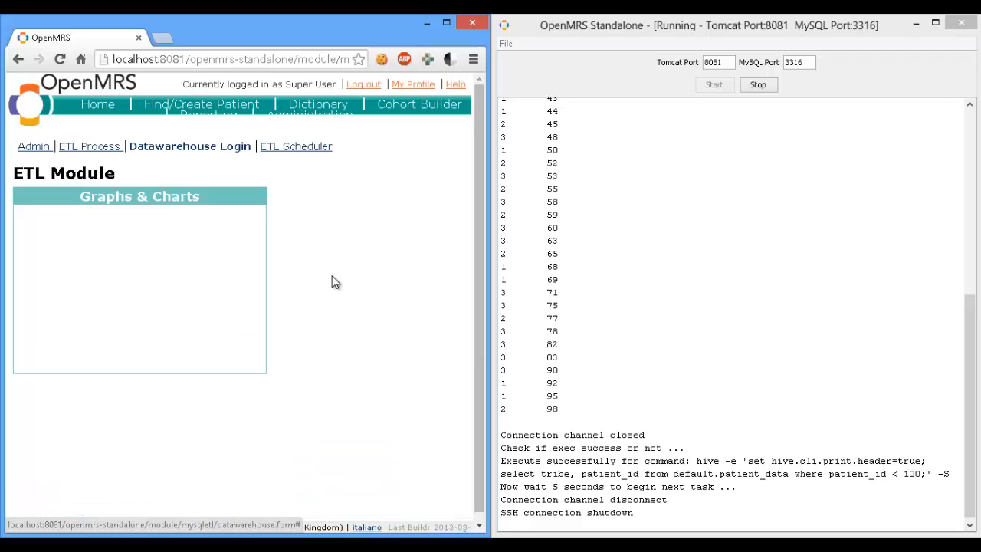
{"action": "left_click", "coordinate": [446, 23]}
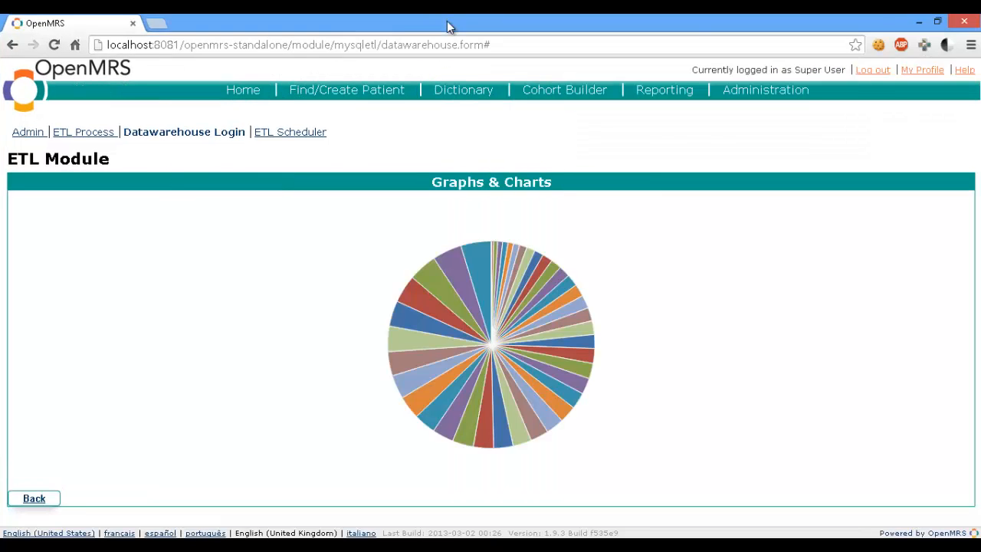